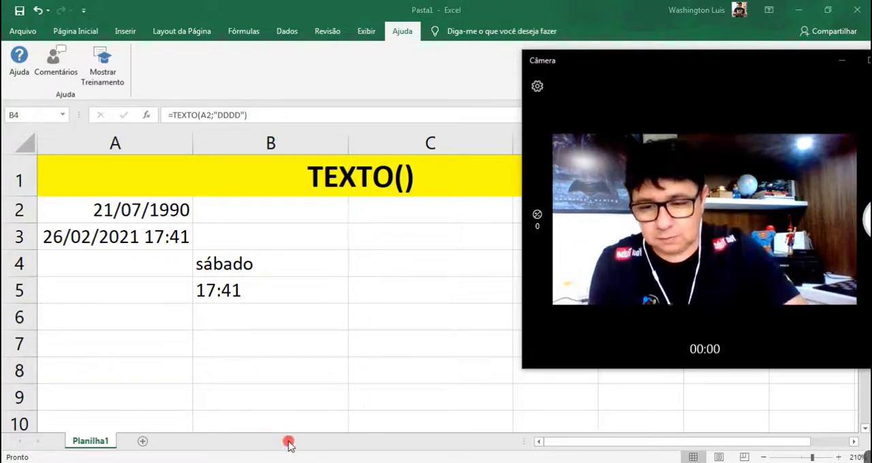
Switch to the Word notes and number the two TEXTO syntax lines 1) and 2).
key("alt+Tab")
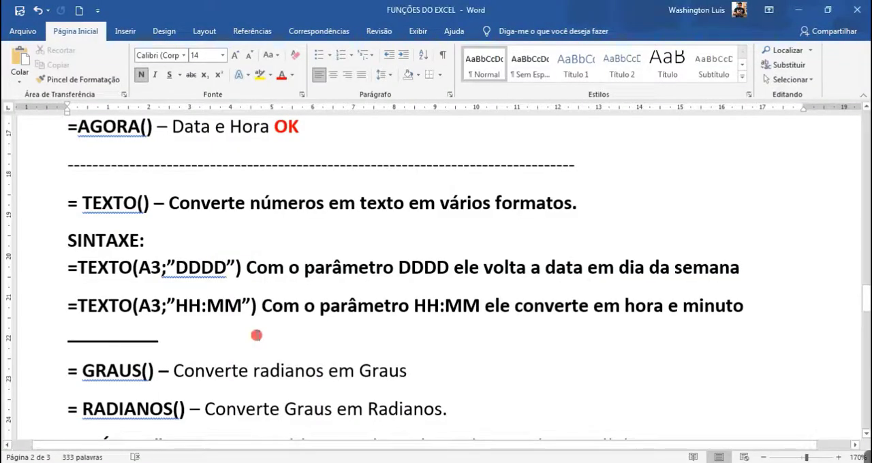
left_click(220, 280)
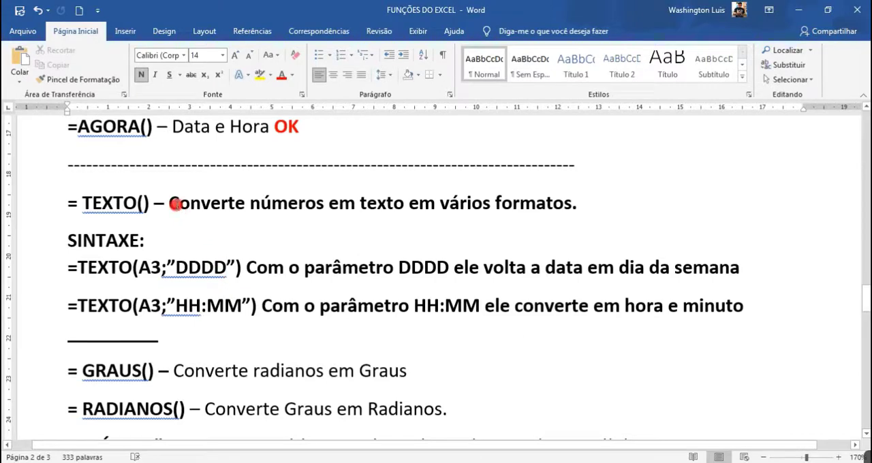
left_click_drag(171, 203, 593, 213)
left_click(231, 267)
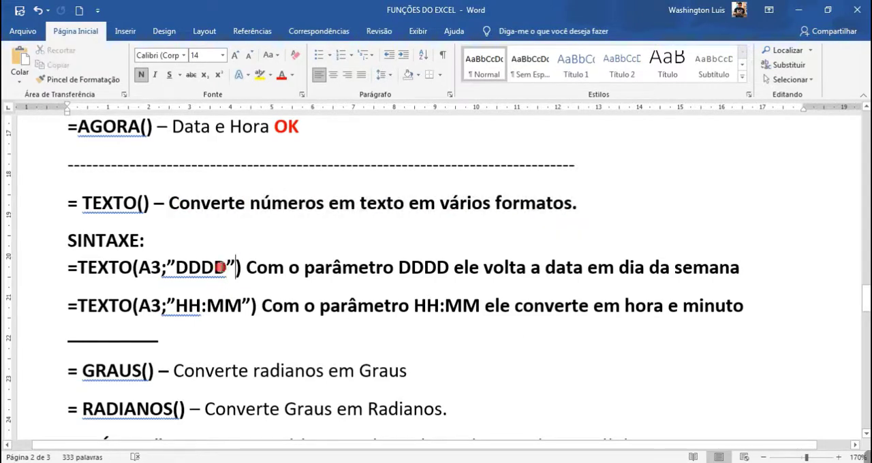
left_click(67, 272)
type("1)")
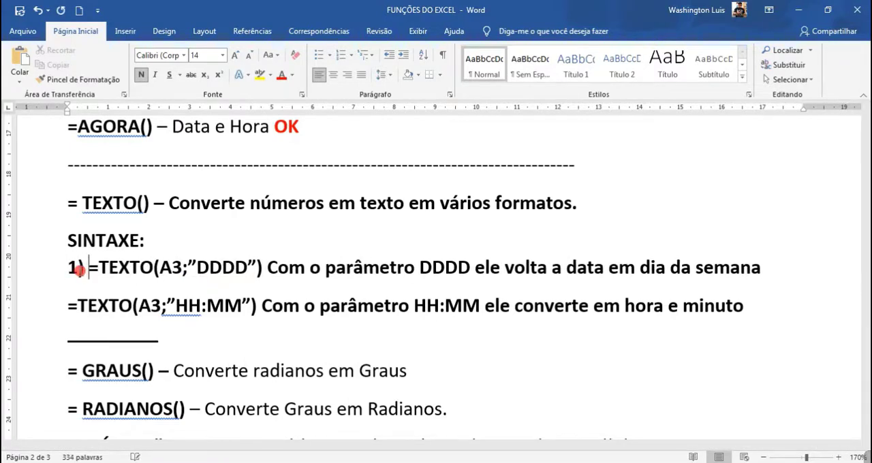
left_click(68, 306)
type("2")
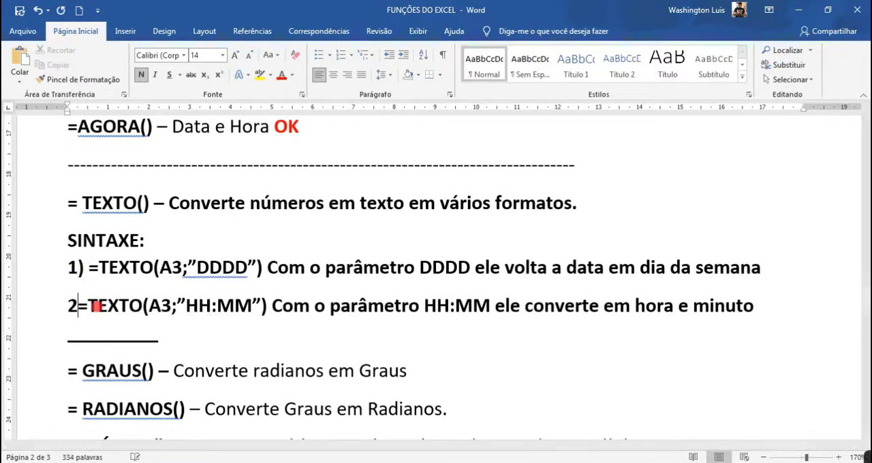
type(")")
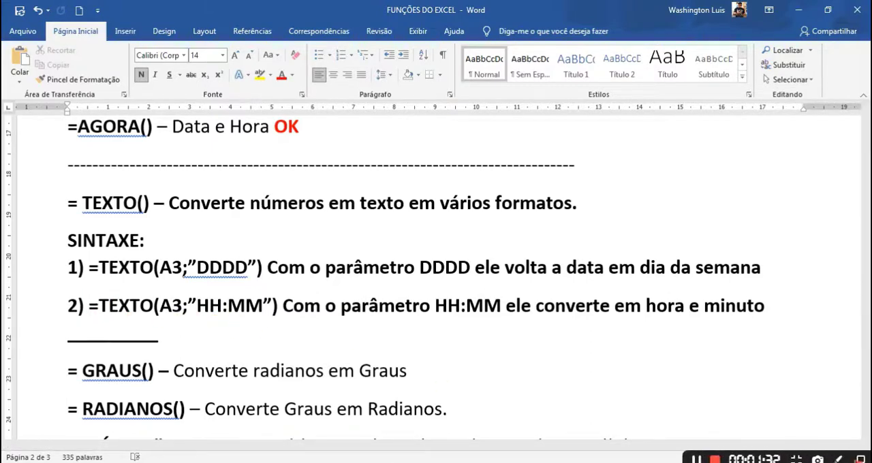
Mark A3, "DDDD" and "Com o parâmetro DDDD" in syntax line 1 with the red brush, and circle "data em dia da semana".
left_click(841, 458)
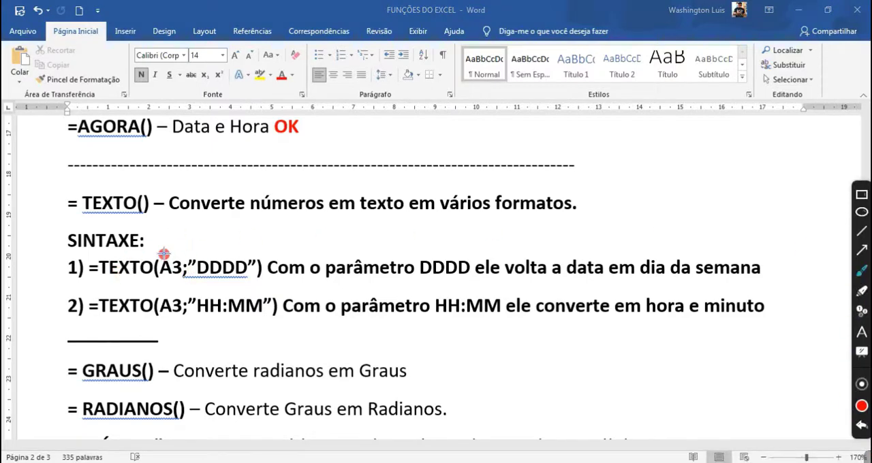
left_click_drag(154, 253, 261, 253)
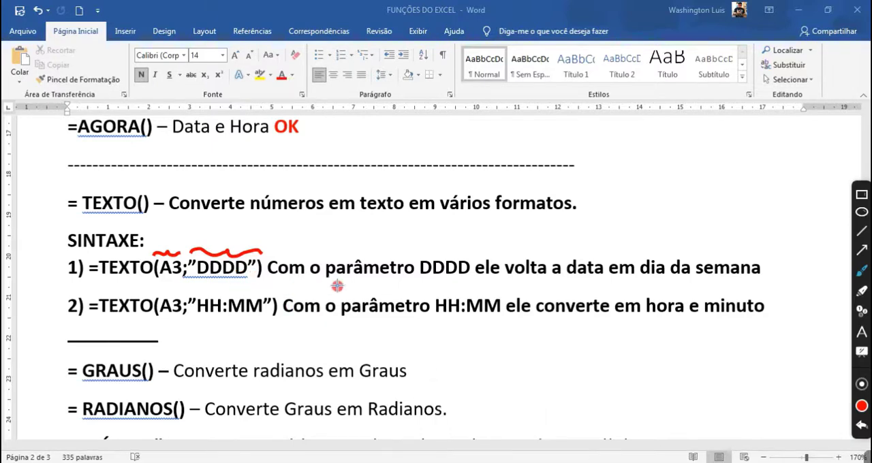
left_click_drag(270, 280, 457, 281)
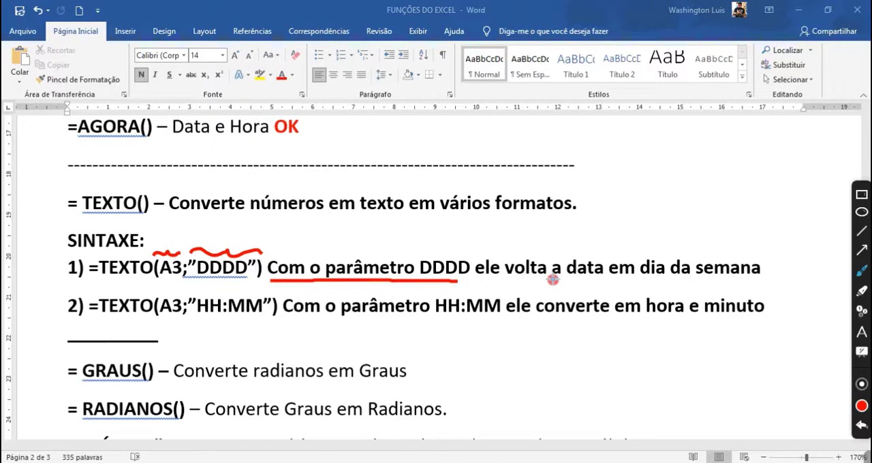
mouse_move(562, 281)
left_mouse_down()
mouse_move(736, 283)
mouse_move(767, 271)
mouse_move(658, 248)
mouse_move(565, 258)
mouse_move(560, 278)
left_mouse_up()
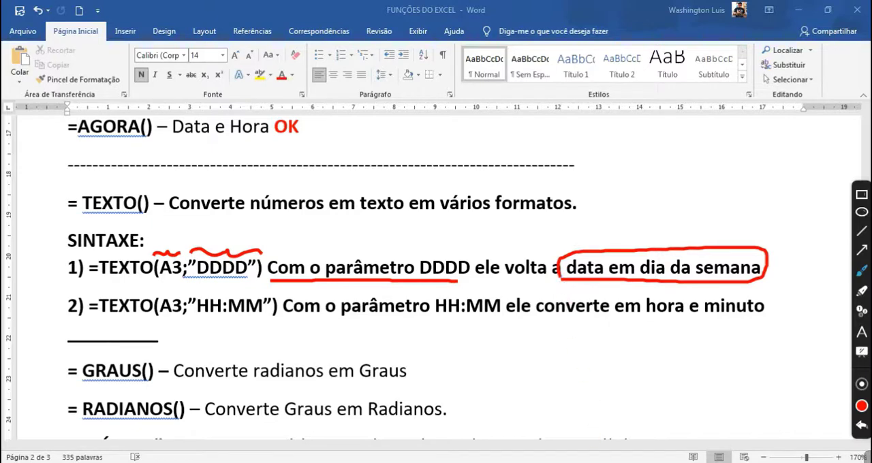
key("alt+Tab")
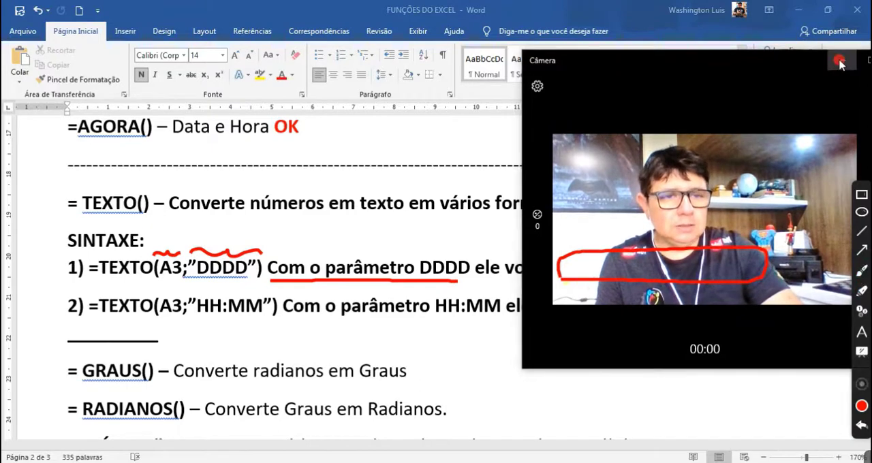
key("alt+Tab")
Replace the A3 reference in syntax line 2 with AGORA().
left_click(862, 270)
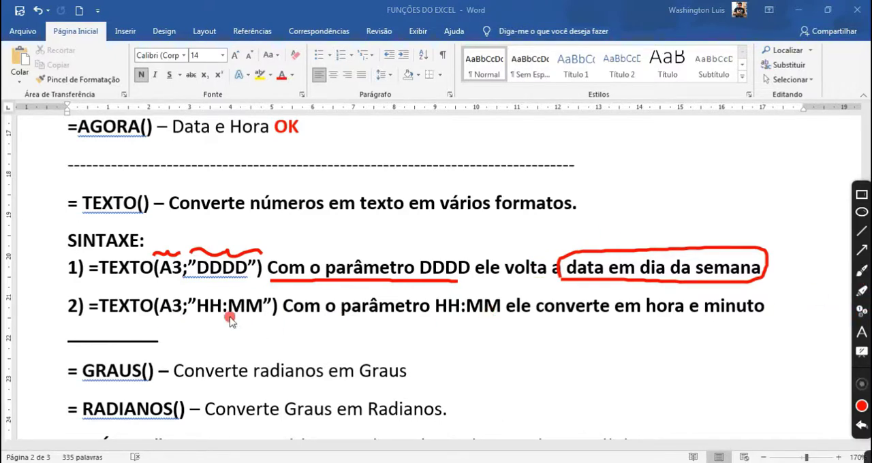
left_click_drag(184, 309, 161, 306)
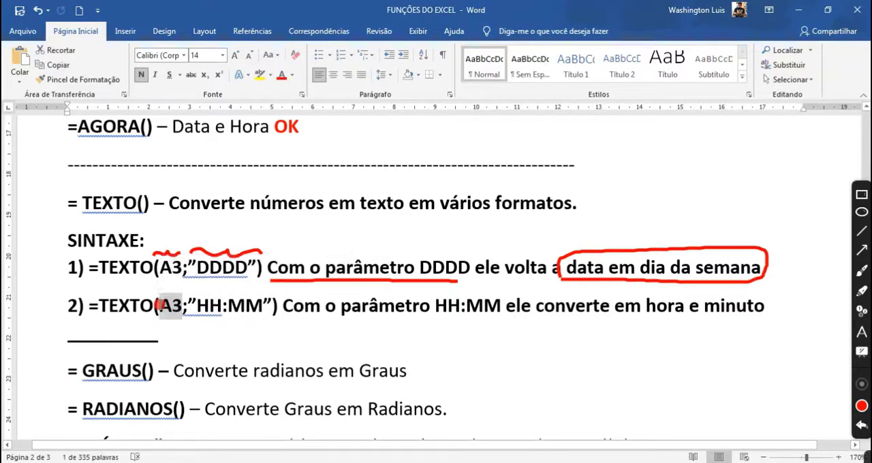
type("AGORA()")
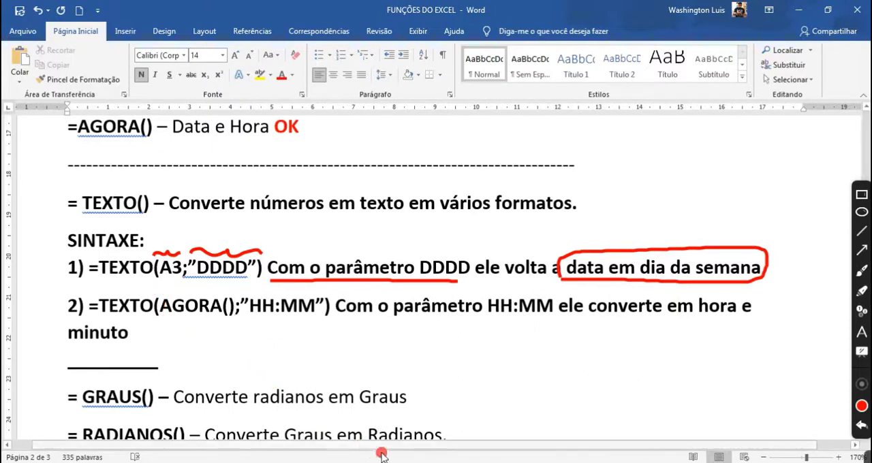
Mark AGORA(), the TEXTO formula and HH:MM in syntax line 2 with the red brush.
left_click(409, 462)
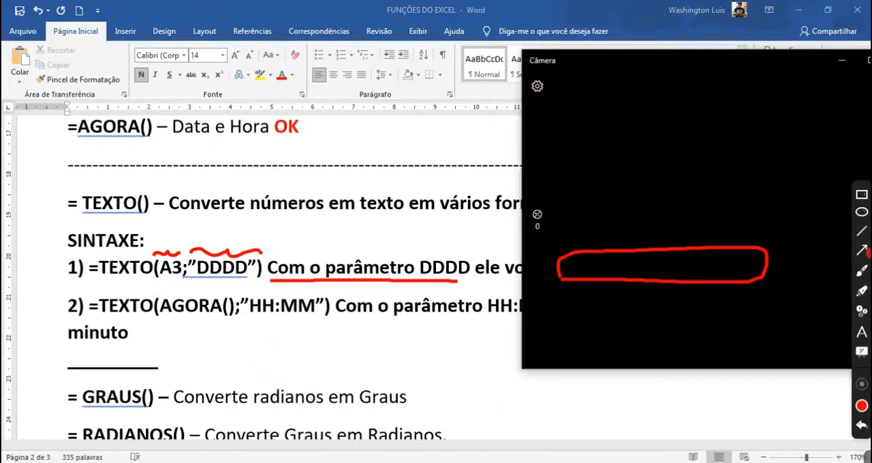
left_click(863, 273)
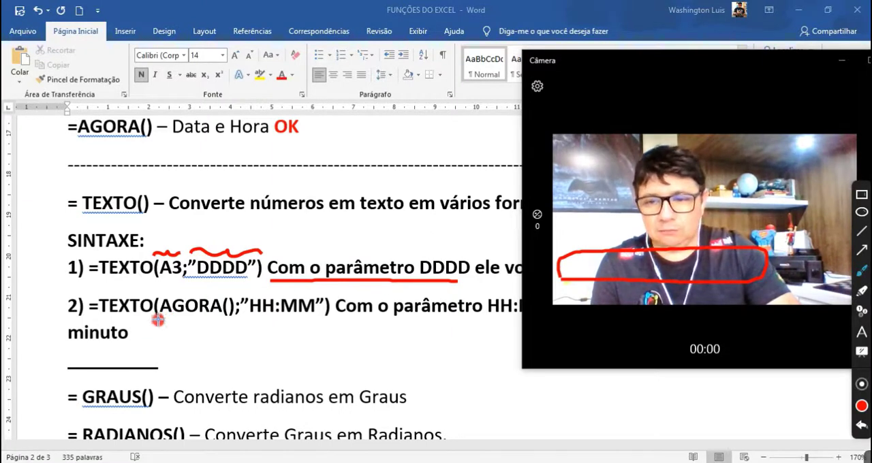
left_click_drag(157, 320, 242, 330)
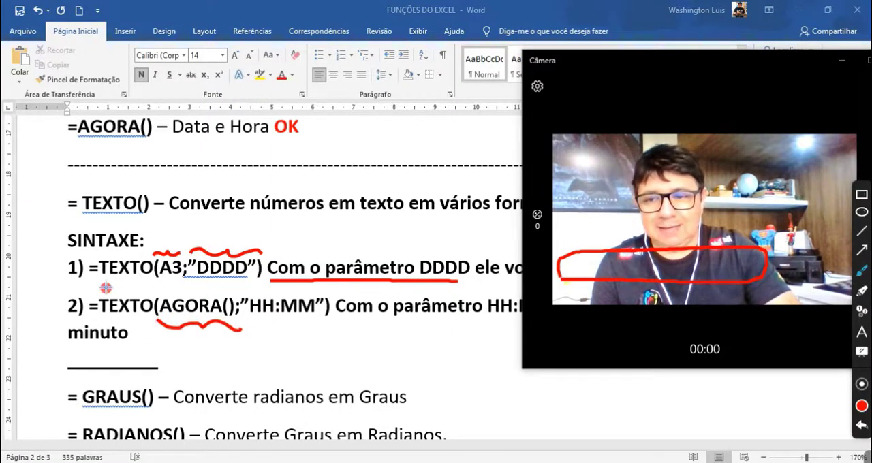
left_click_drag(106, 289, 316, 297)
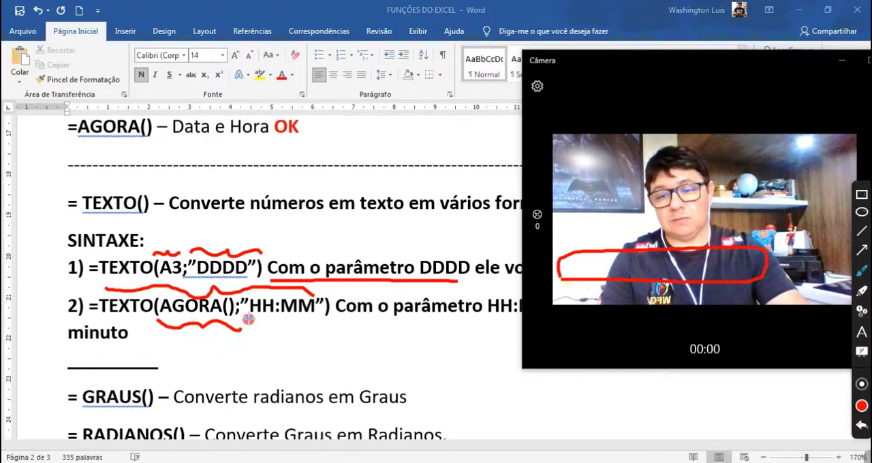
mouse_move(247, 321)
left_mouse_down()
mouse_move(312, 326)
mouse_move(319, 314)
left_mouse_up()
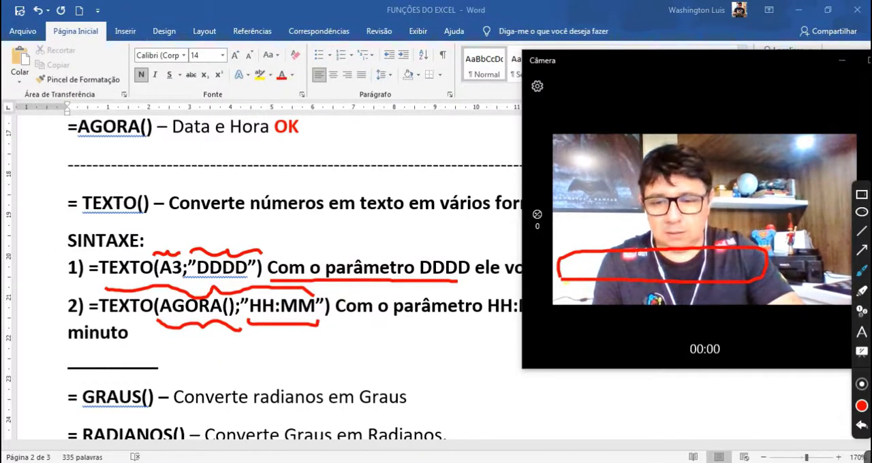
Switch to the Excel workbook, clear the red annotations and open the TEXTO formula in cell B4.
key("alt+Tab")
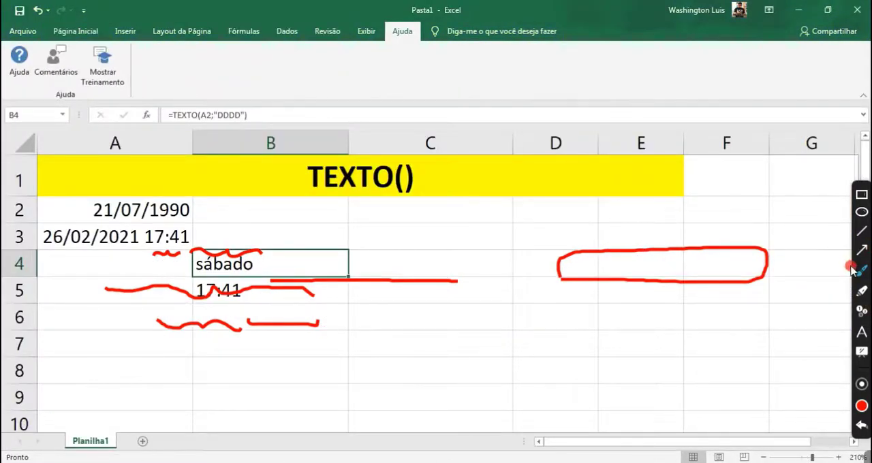
left_click(858, 269)
left_click(859, 271)
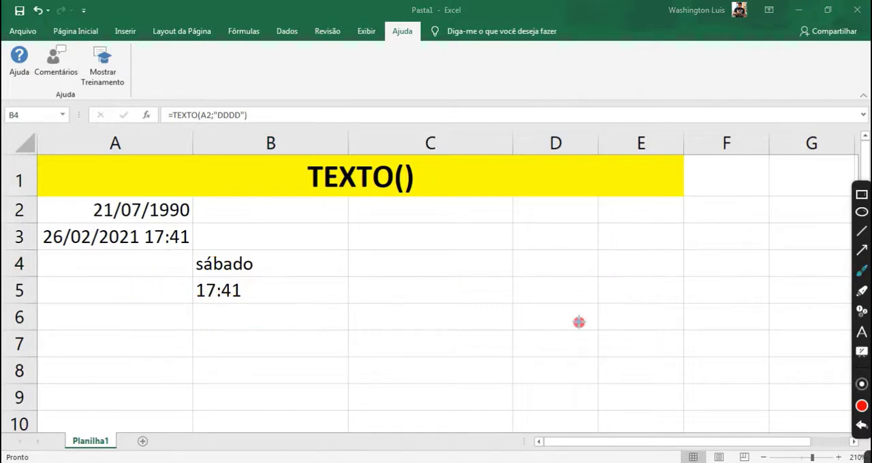
left_click(202, 267)
key("F2")
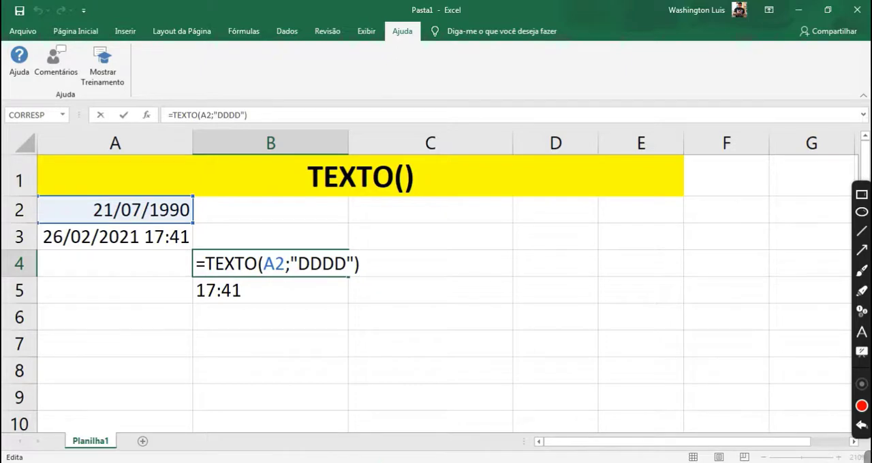
left_click(484, 462)
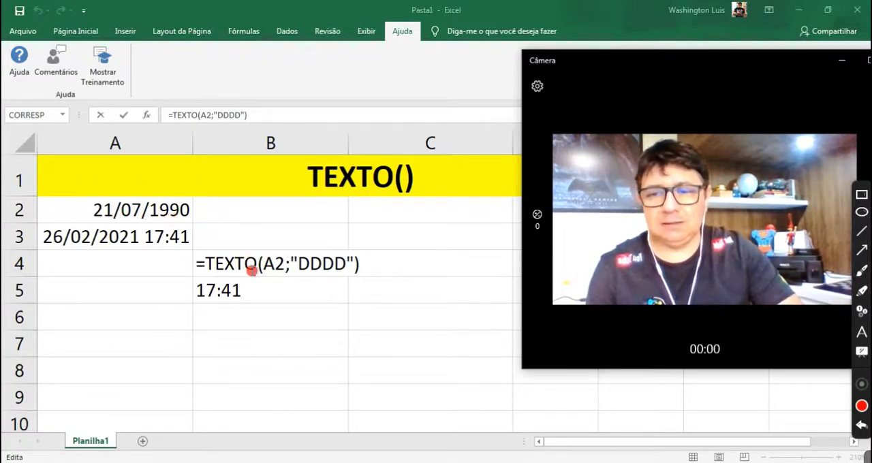
left_click(253, 267)
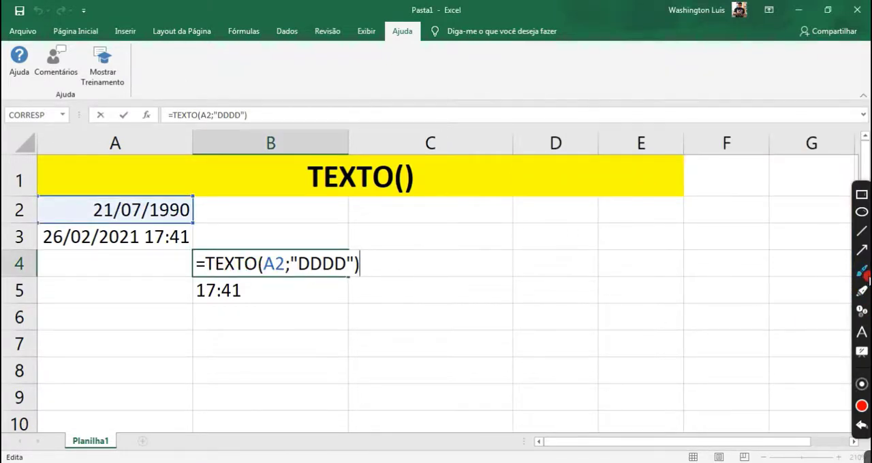
Draw an arrow from the formula's A2 argument to cell A2, mark the semicolon and "DDDD", and clear the red annotations.
left_click(862, 272)
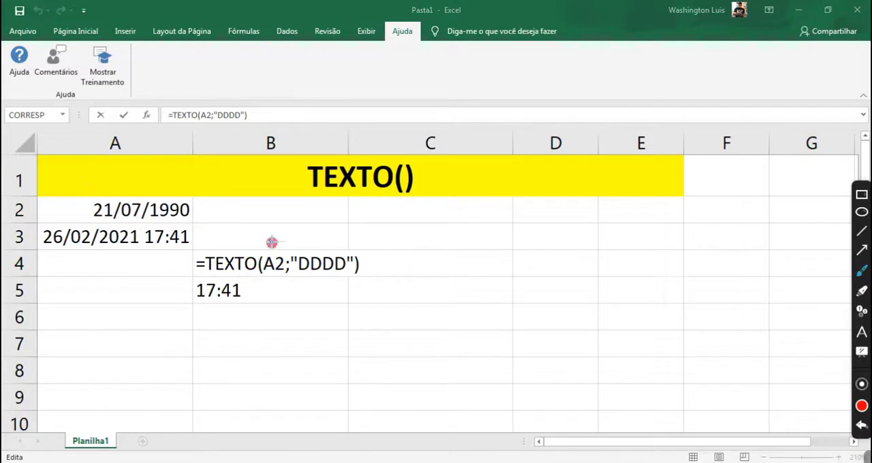
mouse_move(271, 256)
left_mouse_down()
mouse_move(283, 253)
mouse_move(220, 212)
mouse_move(205, 218)
mouse_move(212, 208)
left_mouse_up()
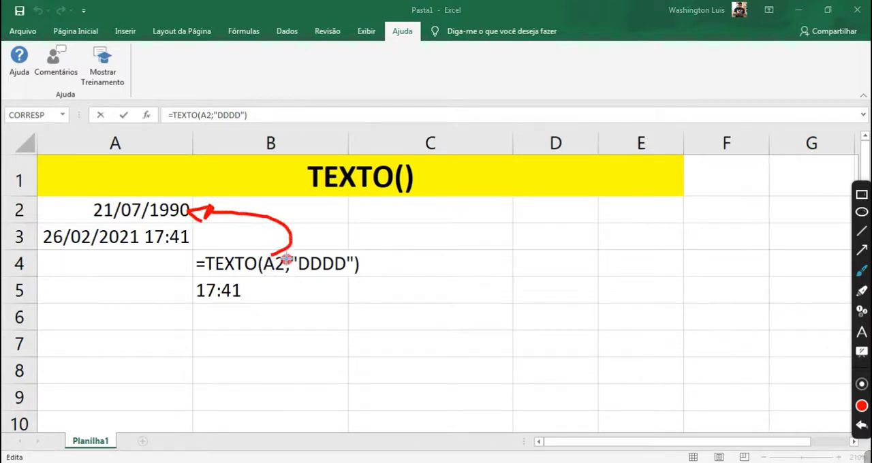
mouse_move(287, 259)
left_mouse_down()
mouse_move(285, 277)
mouse_move(290, 254)
mouse_move(388, 243)
left_mouse_up()
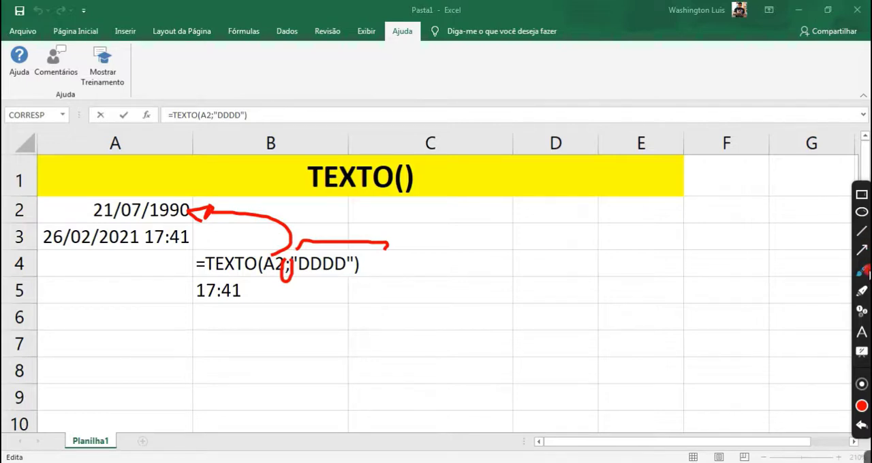
left_click(865, 272)
left_click(314, 270)
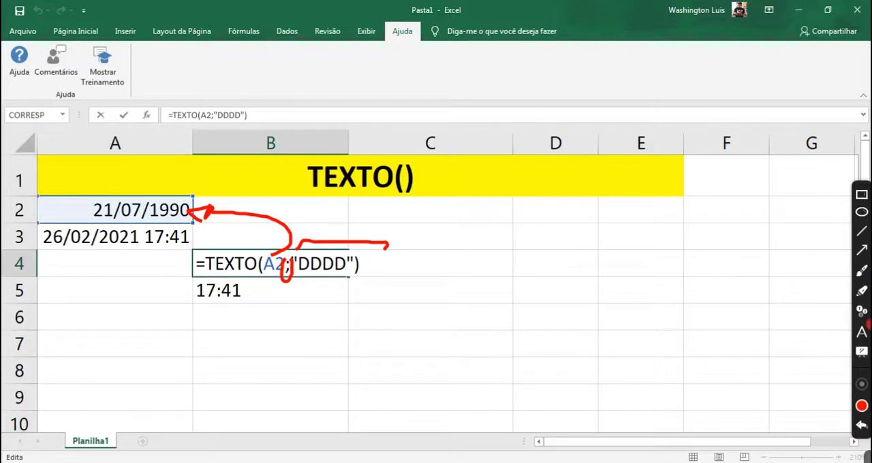
left_click(861, 270)
right_click(372, 276)
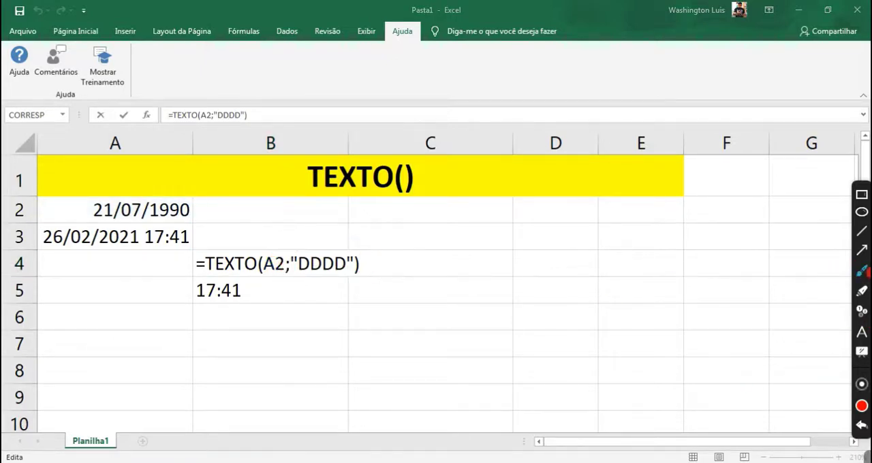
left_click(861, 272)
Confirm the TEXTO formula in B4 and reselect the cell to view its result.
left_click(280, 261)
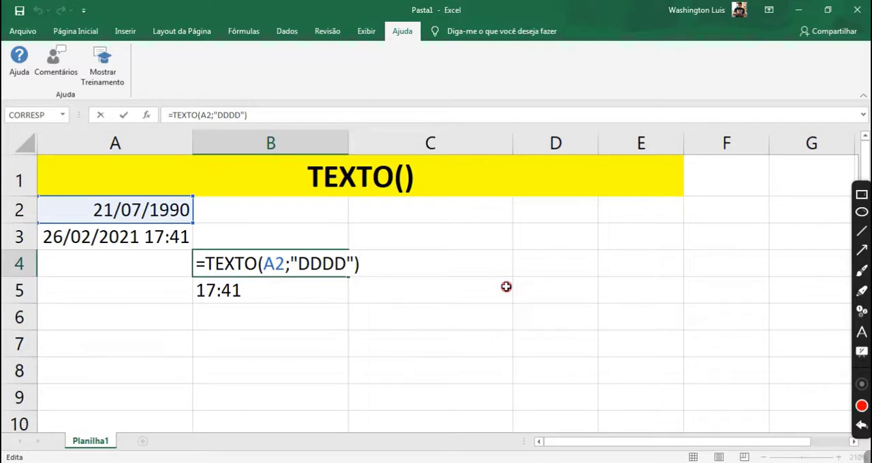
key("Return")
left_click(262, 263)
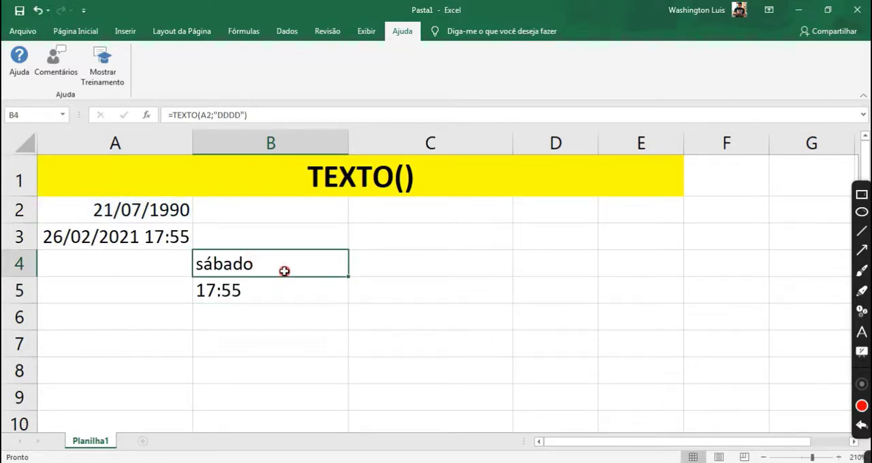
left_click(510, 462)
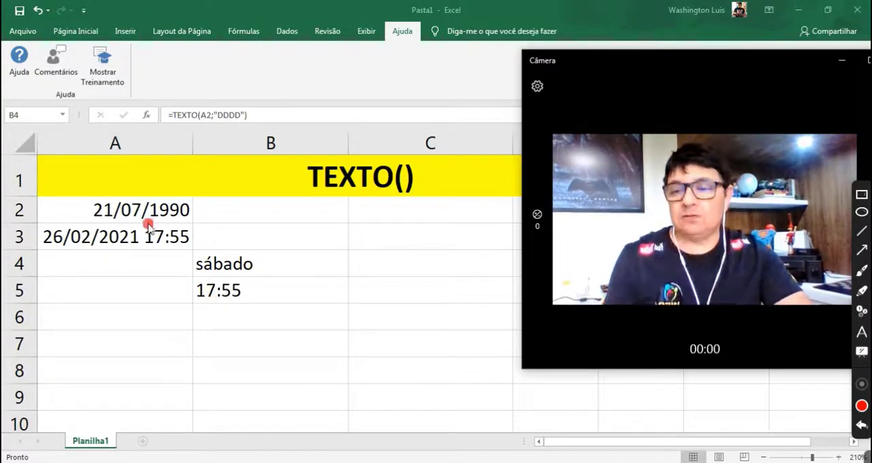
Change the date in cell A2 to 15/07/2021 and select B4 to view the recalculated weekday.
left_click(130, 212)
left_click(127, 212)
double_click(103, 216)
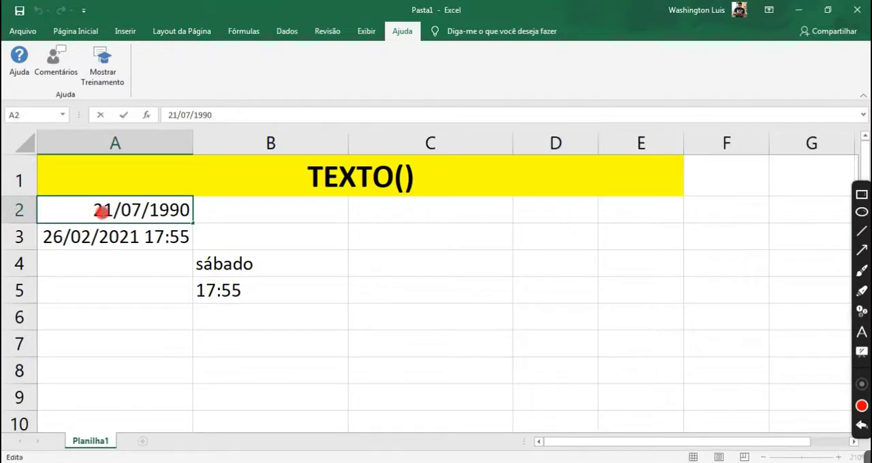
left_click_drag(98, 212, 109, 212)
type("15")
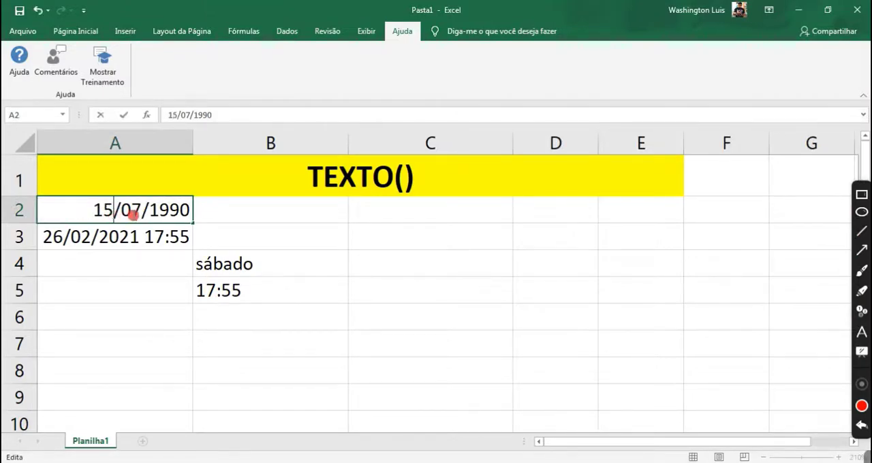
left_click_drag(159, 210, 185, 213)
key("BackSpace")
key("BackSpace")
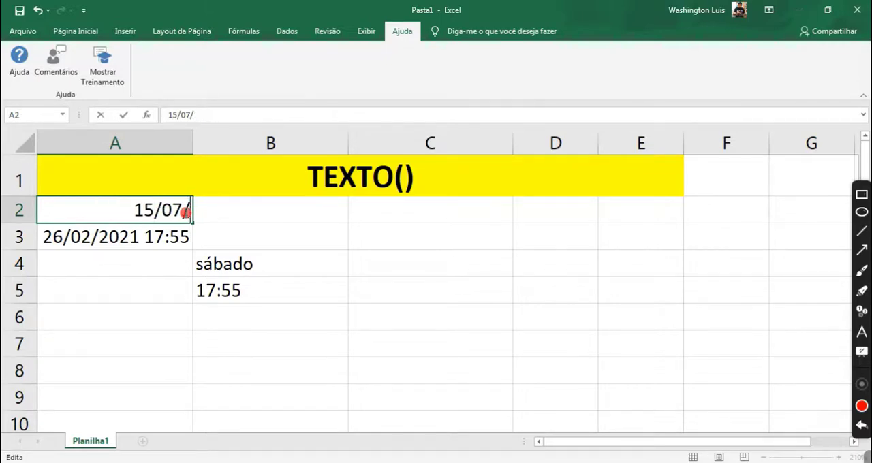
type("2021")
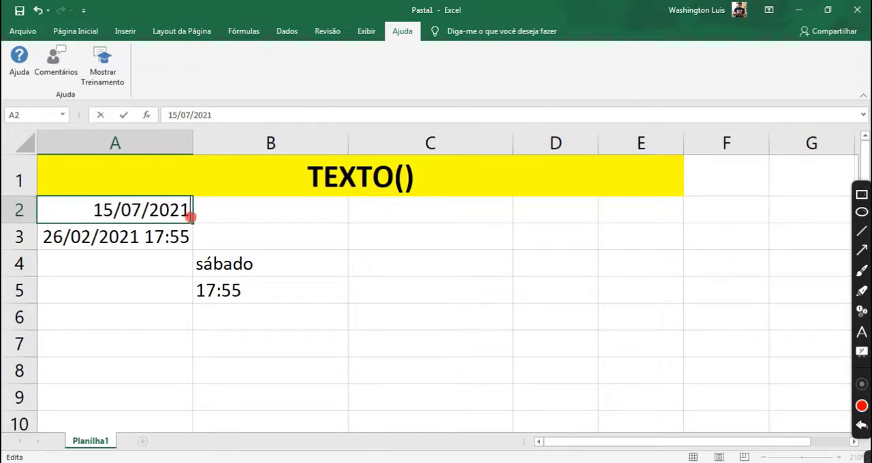
left_click(236, 226)
left_click(247, 271)
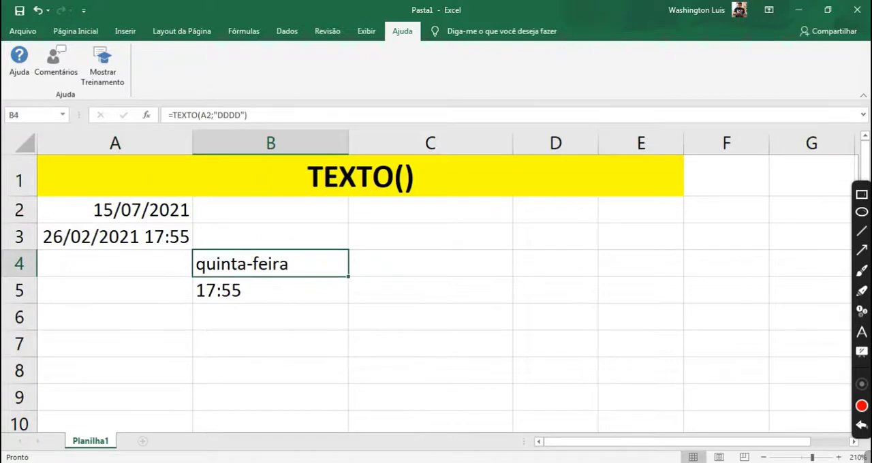
Show the Camera window, look into the B4 formula, and examine the AGORA() formula in cell A3.
key("alt+Tab")
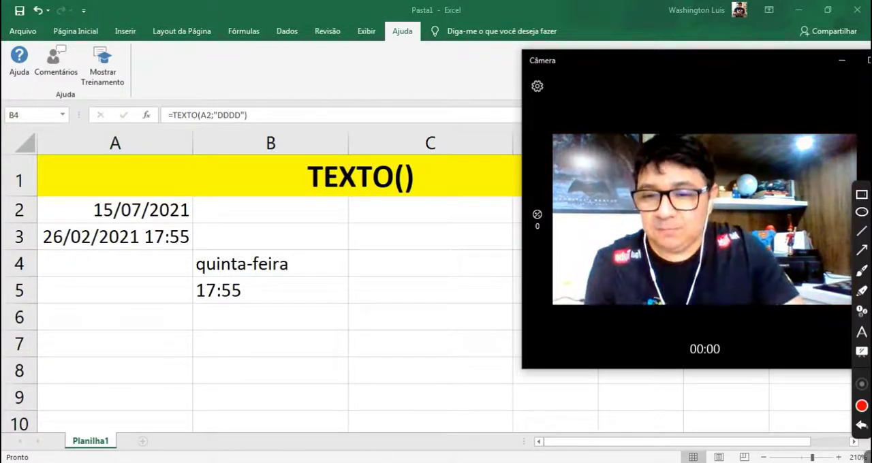
key("F2")
left_click(242, 298)
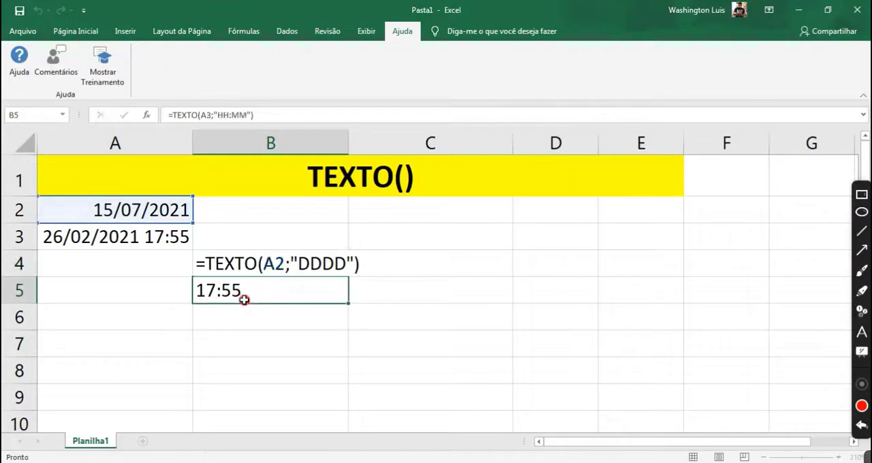
left_click(109, 244)
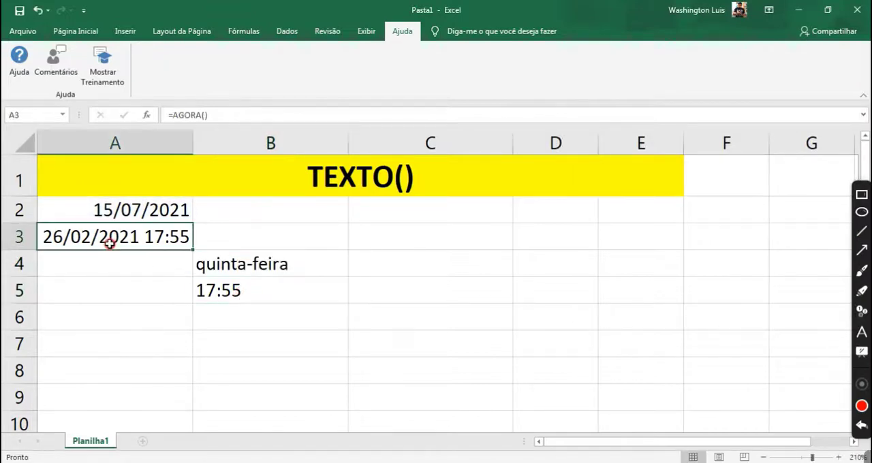
key("F2")
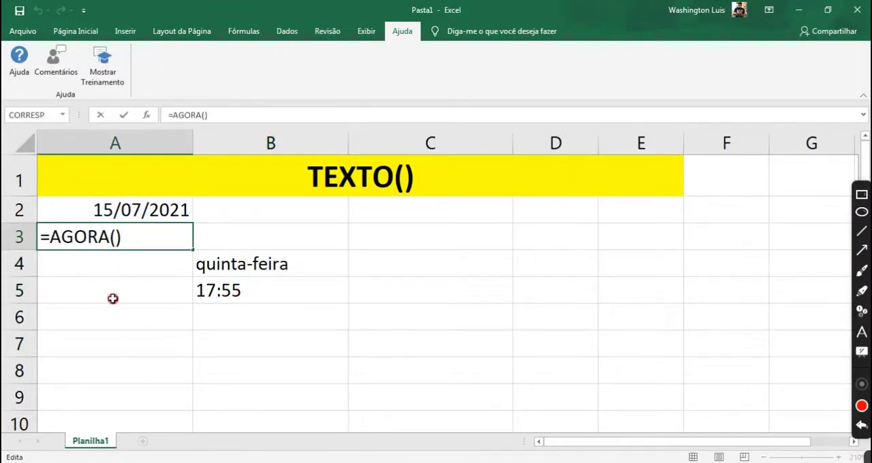
key("Return")
left_click(113, 242)
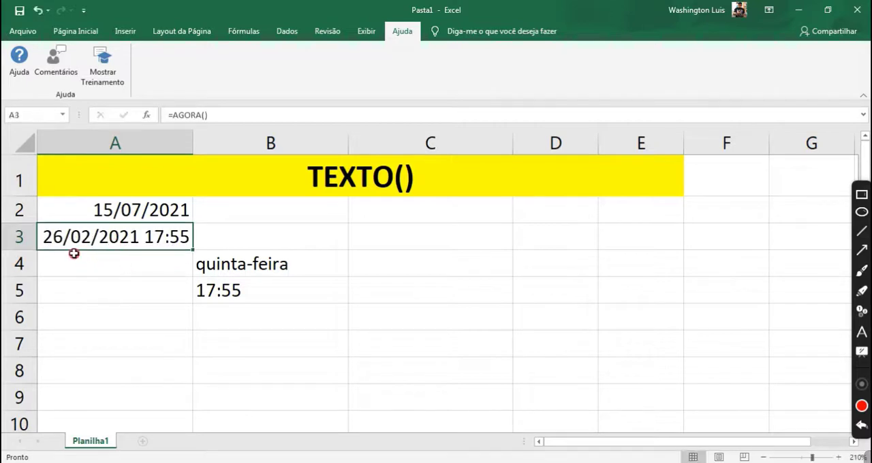
Open the TEXTO formula in B5 and highlight its A3 argument and its HH:MM format code.
left_click(221, 292)
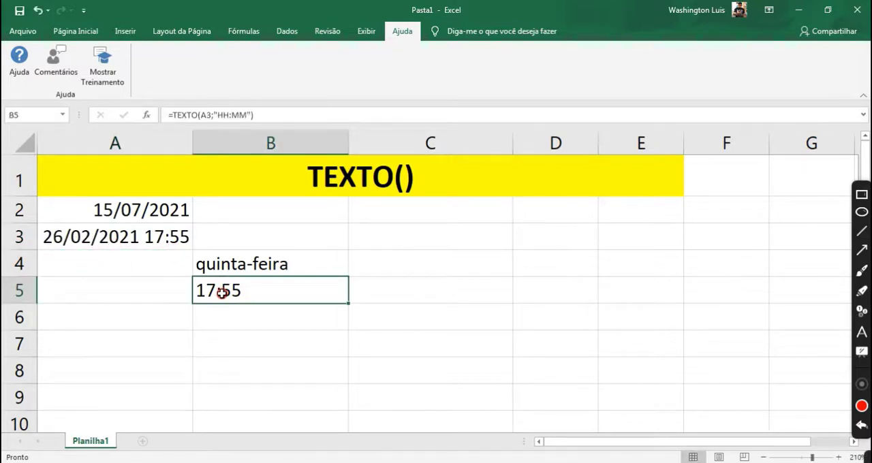
key("F2")
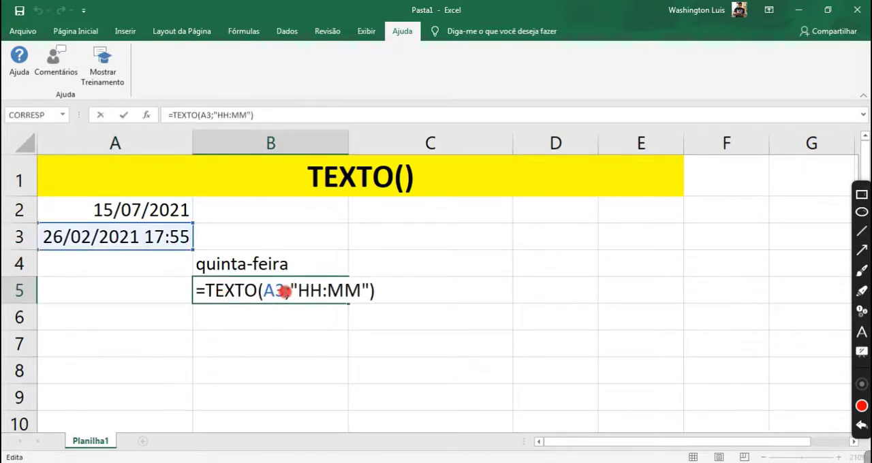
left_click_drag(283, 292, 269, 292)
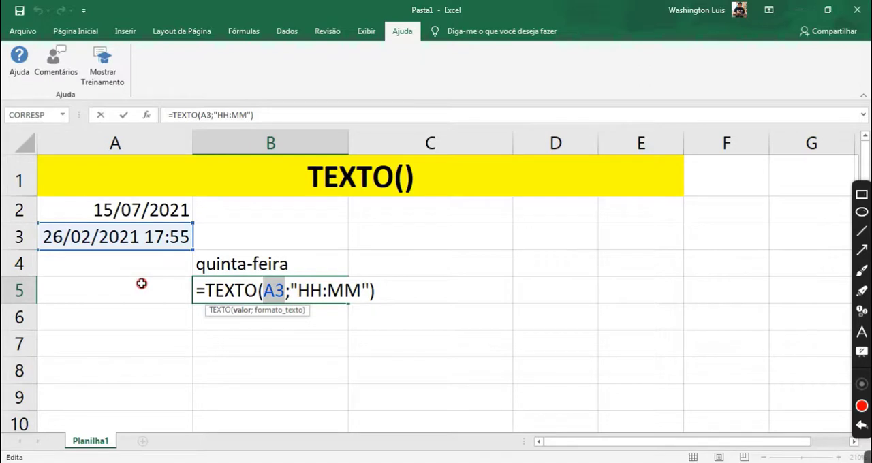
left_click_drag(298, 290, 360, 290)
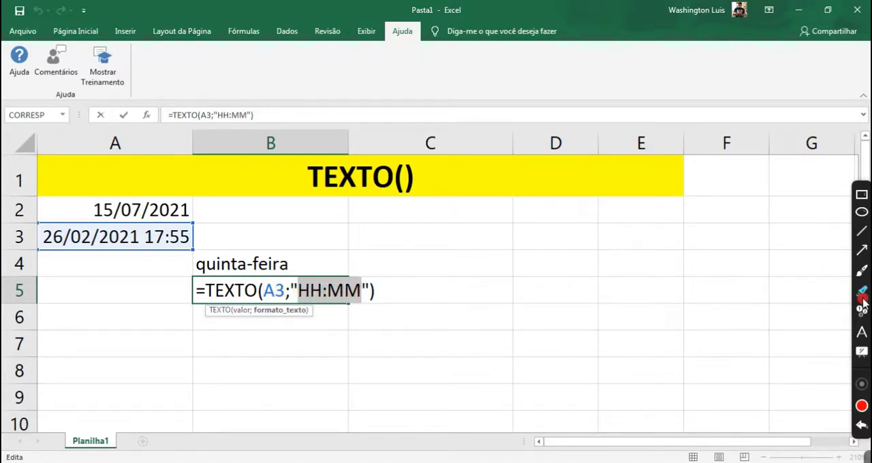
Underline "HH:MM" in the B5 formula and the date in A3 with the red brush, and clear the annotations.
left_click(862, 273)
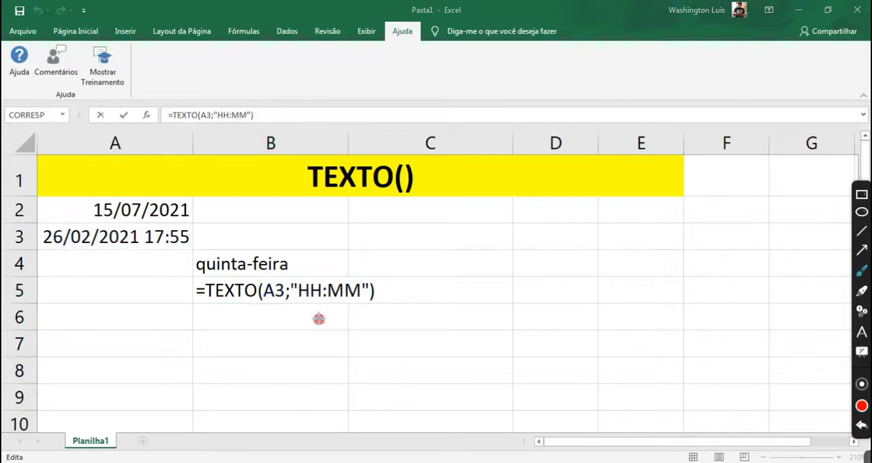
left_click_drag(302, 307, 381, 312)
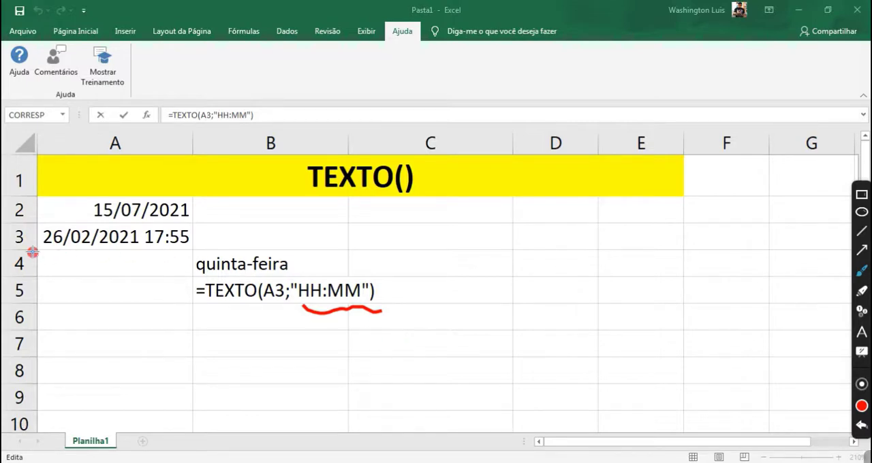
left_click_drag(46, 251, 186, 254)
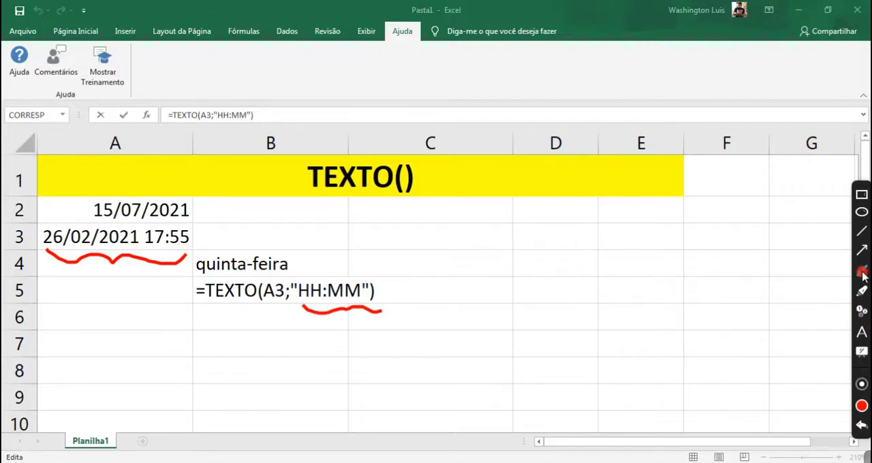
right_click(542, 270)
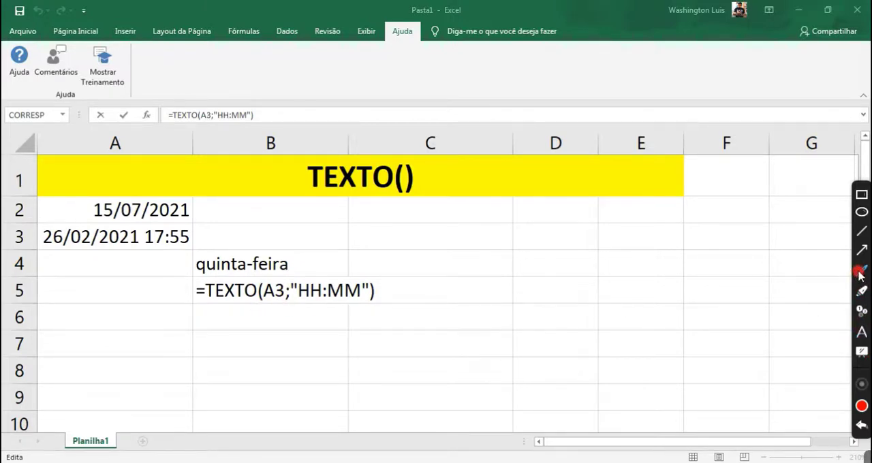
Highlight HH:MM in the B5 formula, confirm the formula, and compare the results in B5 and A3.
left_click_drag(298, 290, 363, 290)
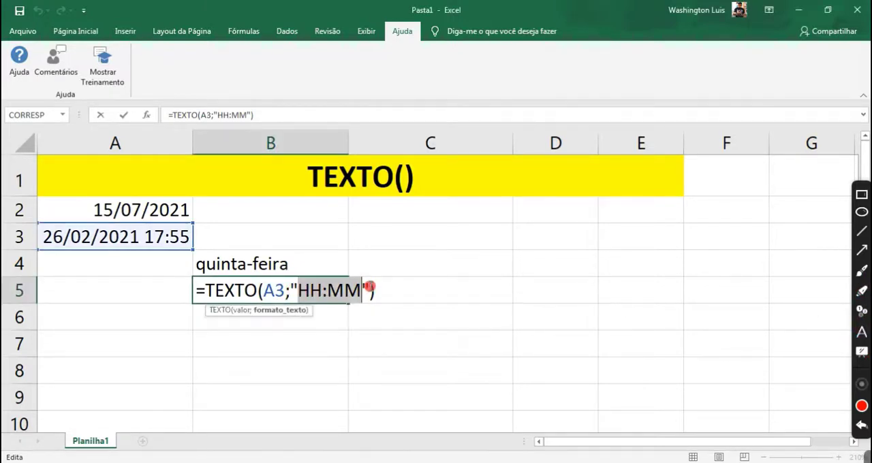
key("Return")
left_click(286, 289)
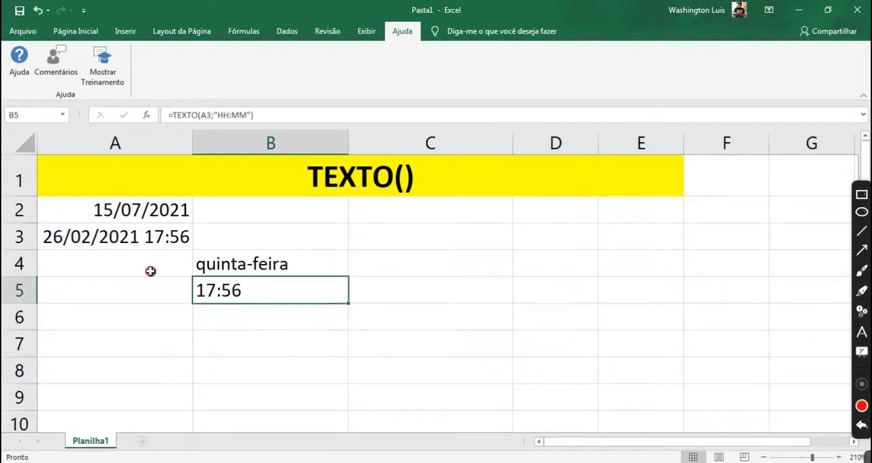
left_click(97, 238)
Replace the A3 argument in the B5 formula with AGORA(), giving =TEXTO(AGORA();"HH:MM"), and reselect B5.
left_click(269, 302)
key("F2")
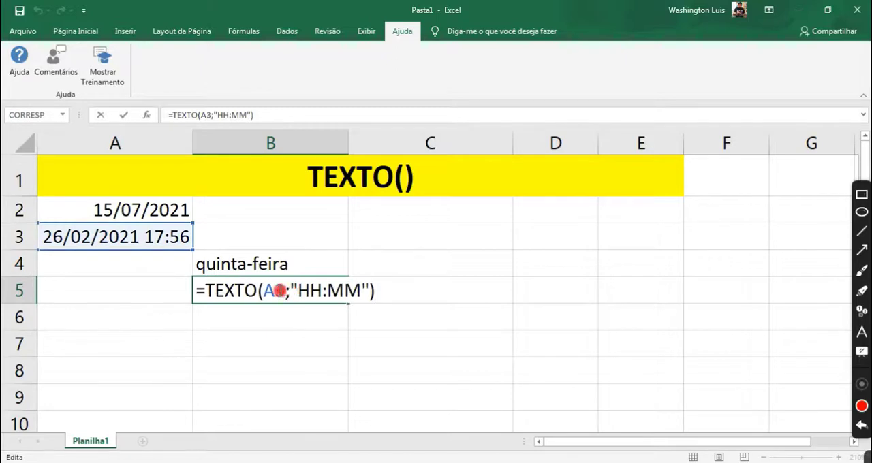
double_click(268, 291)
type("AGORA")
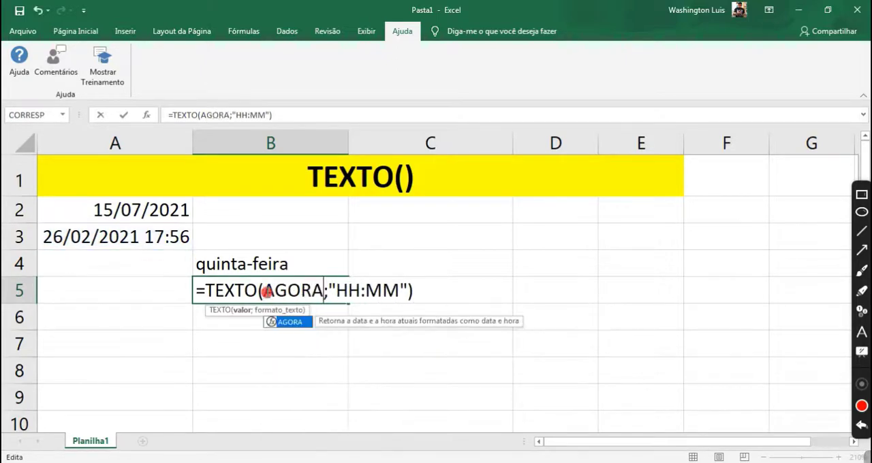
type("()")
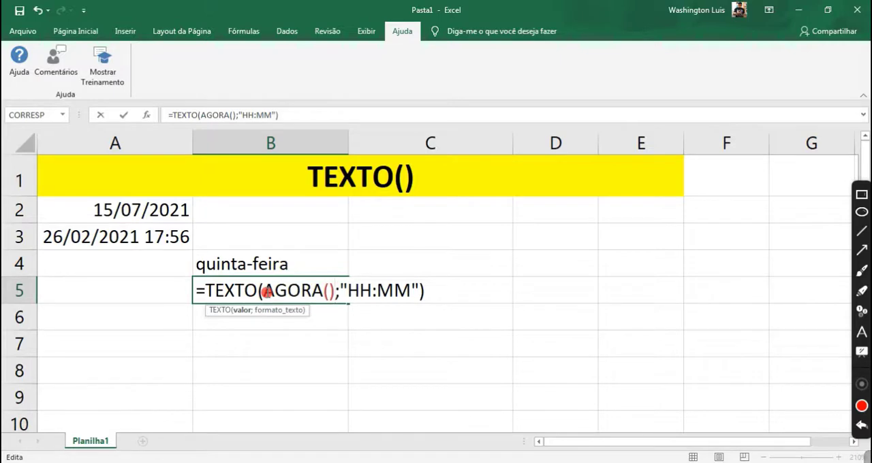
left_click_drag(265, 291, 411, 292)
key("Return")
left_click(203, 291)
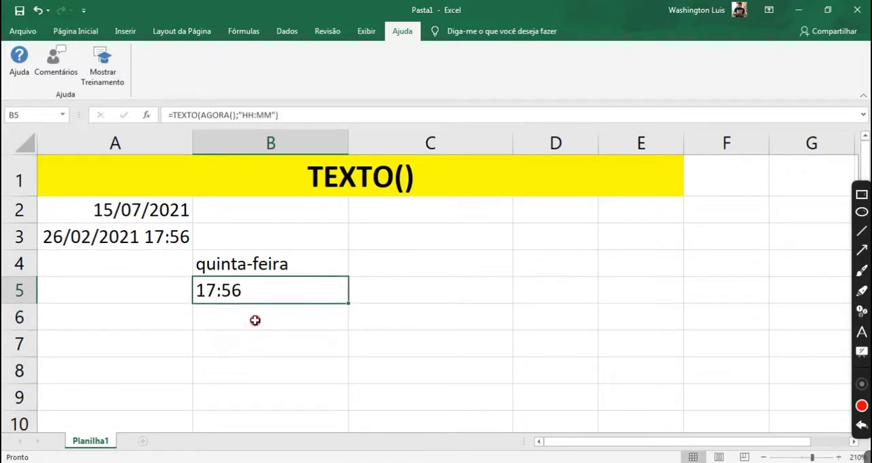
key("F2")
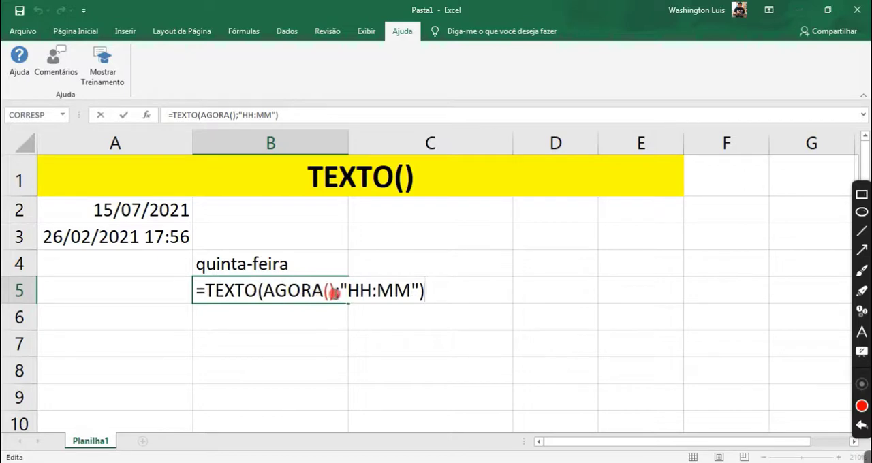
left_click_drag(335, 291, 263, 291)
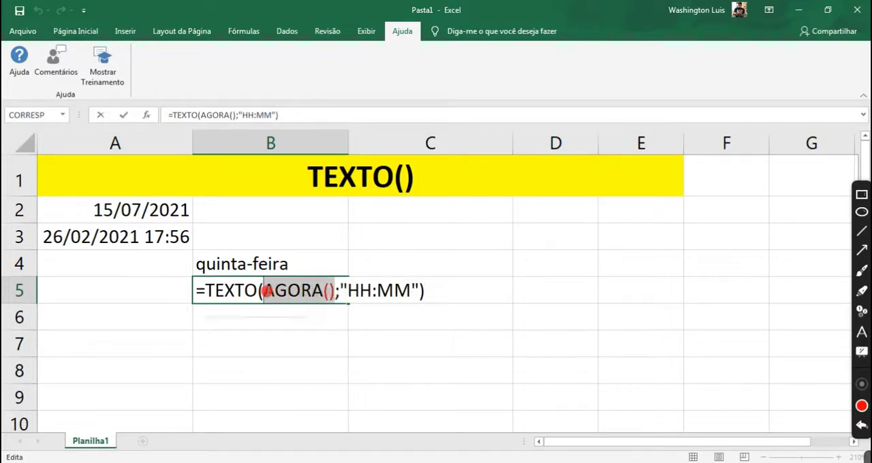
left_click(263, 263)
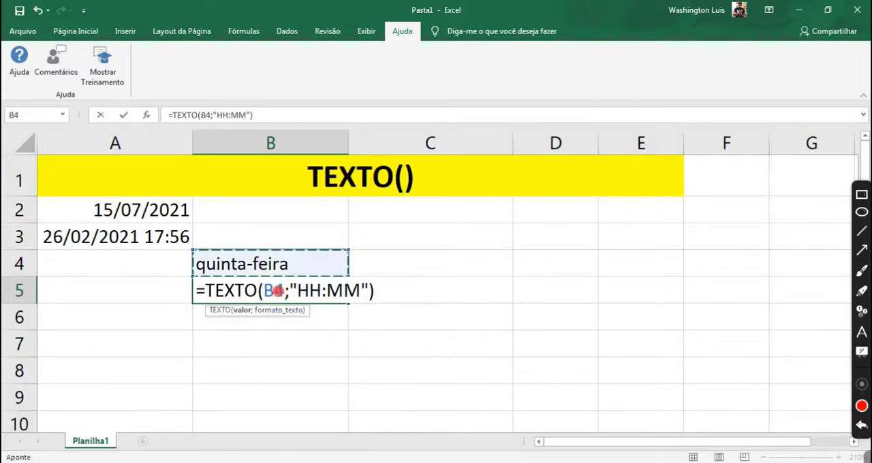
key("Escape")
Replace the A2 argument in the B4 formula with HOJE() so it reads =TEXTO(HOJE();"DDDD").
left_click(260, 266)
key("F2")
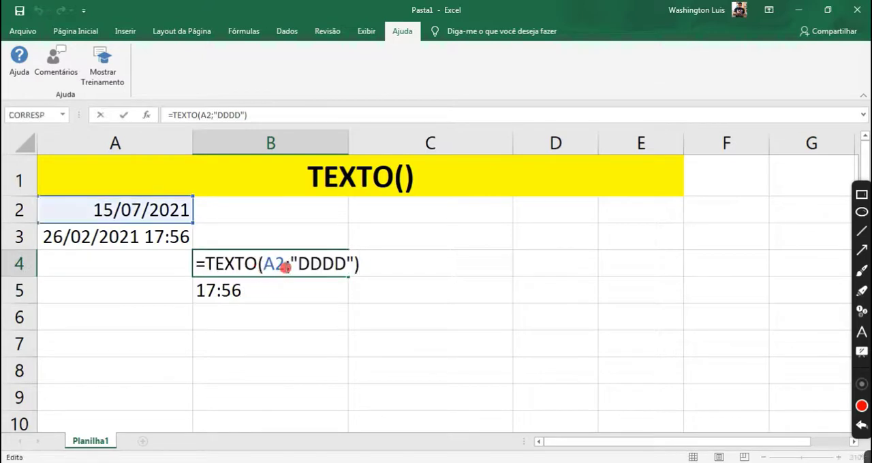
left_click_drag(284, 266, 268, 268)
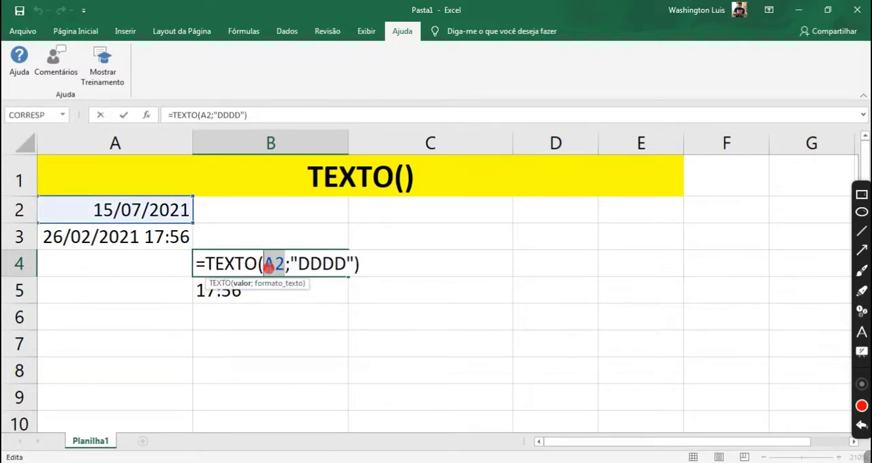
key("BackSpace")
type("HOJE")
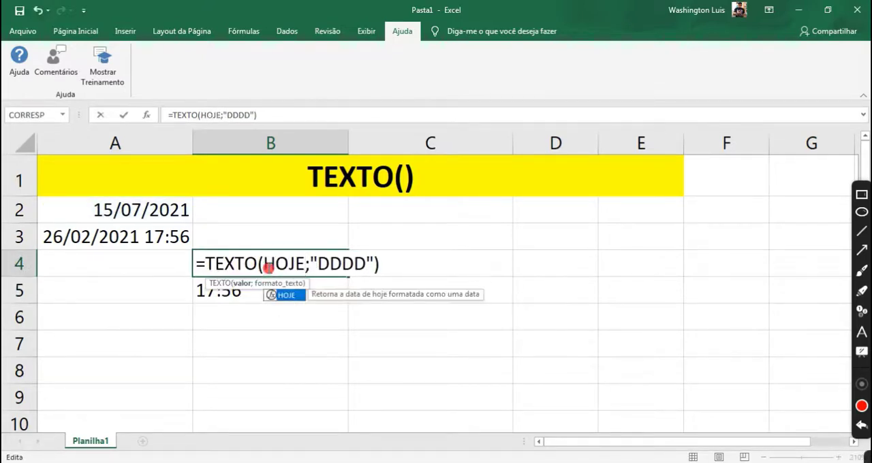
type("()")
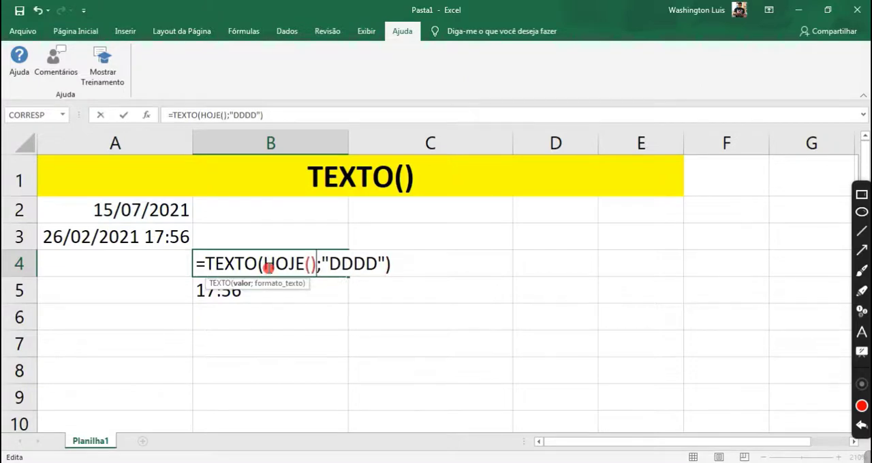
Bring up the Camera window, draw a red arrow pointing at the B4 formula, and underline HOJE().
left_click(466, 462)
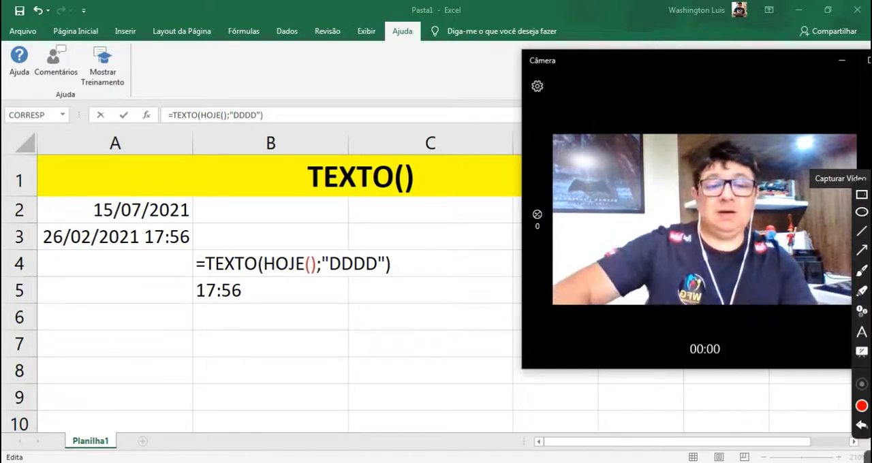
left_click(862, 271)
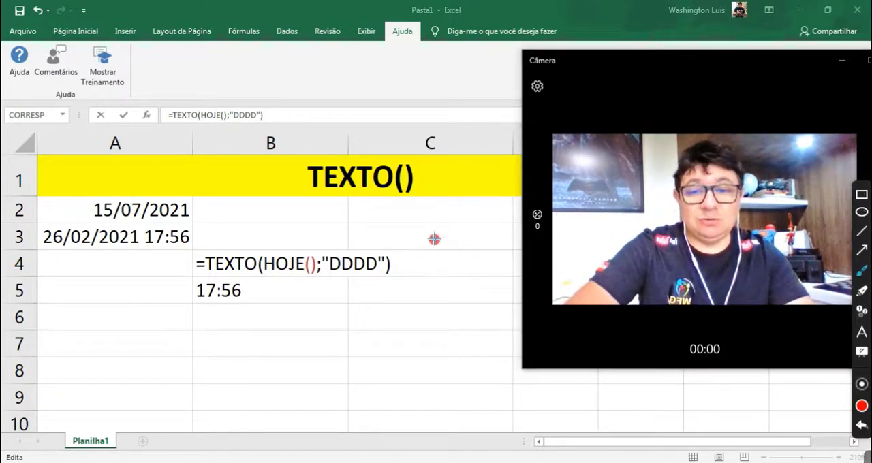
mouse_move(437, 236)
left_mouse_down()
mouse_move(395, 242)
mouse_move(407, 258)
left_mouse_up()
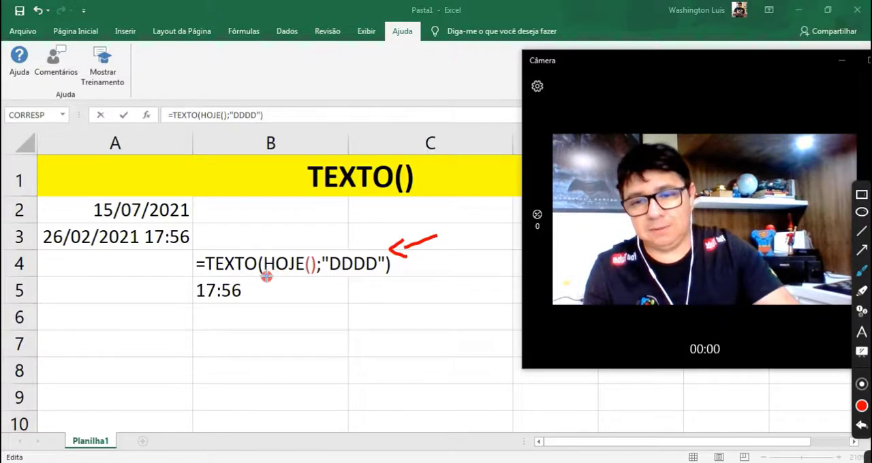
mouse_move(266, 276)
left_mouse_down()
mouse_move(285, 286)
mouse_move(312, 274)
left_mouse_up()
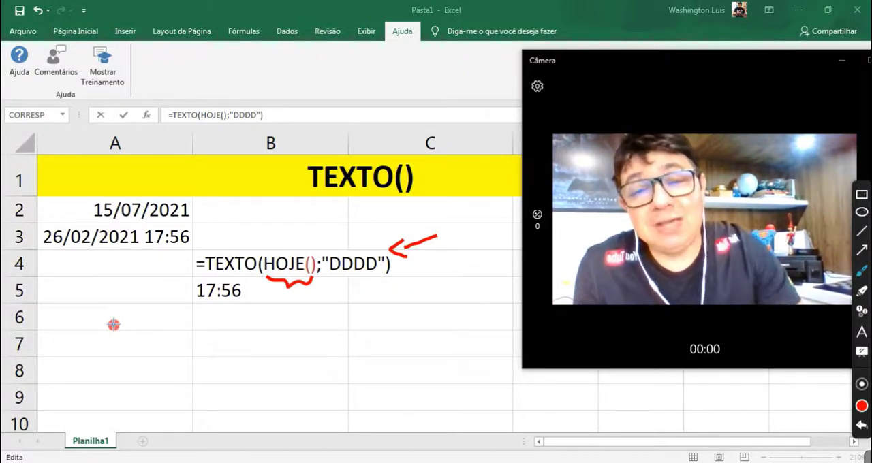
Leave the drawing brush, confirm the =TEXTO(HOJE();"DDDD") formula in B4, and reselect B4.
left_click(863, 274)
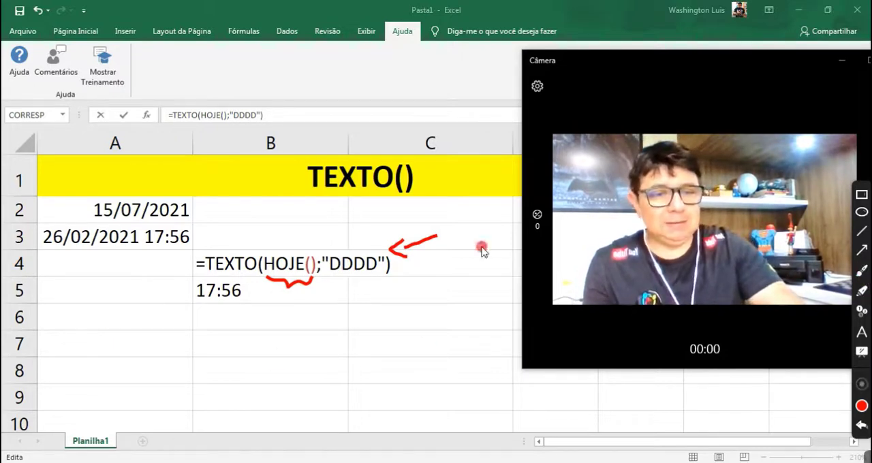
left_click(339, 259)
key("Return")
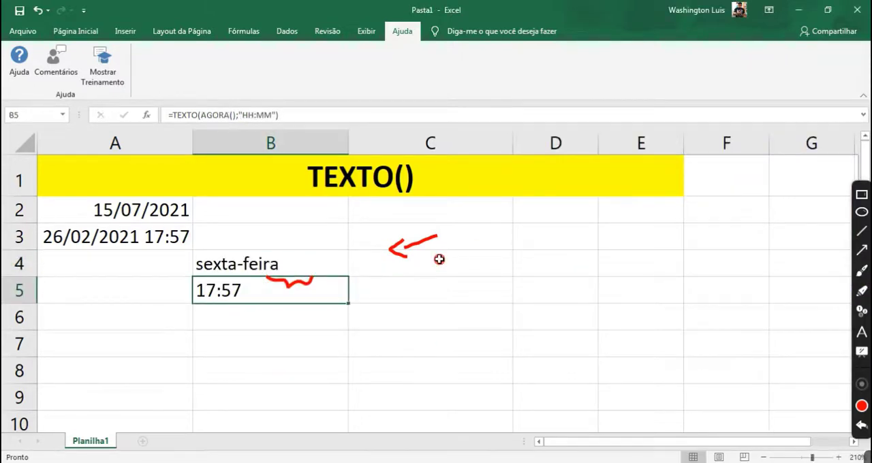
left_click(297, 267)
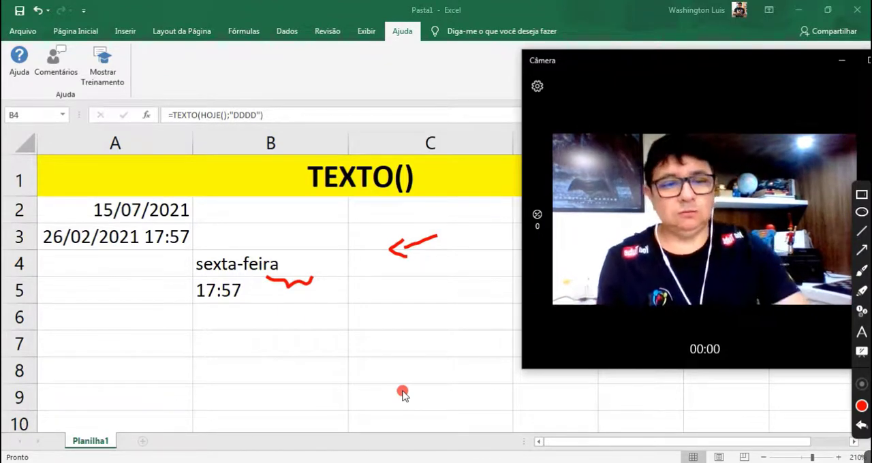
Switch to the FUNÇÕES DO EXCEL document in Word, look through the functions listed after TEXTO(), and bring up the Camera window.
left_click(860, 274)
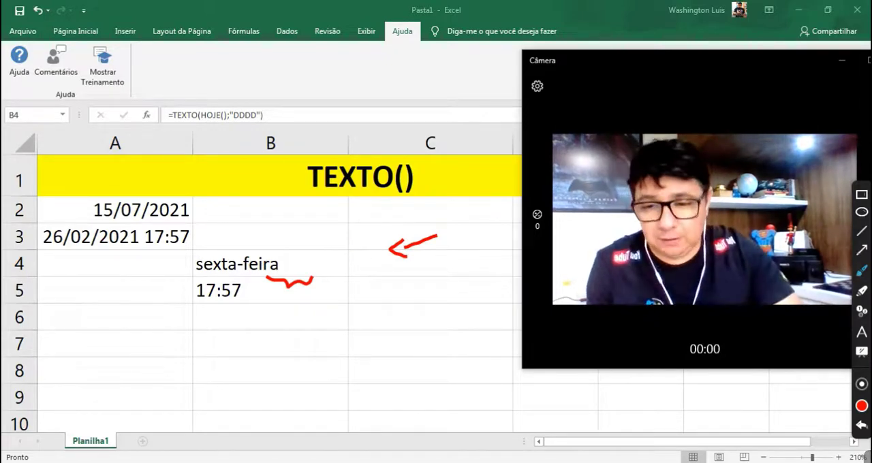
key("alt+Tab")
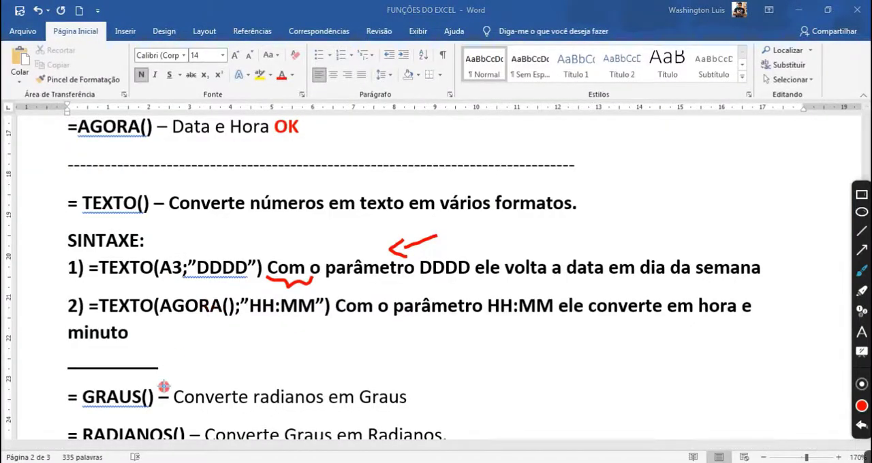
left_click(862, 271)
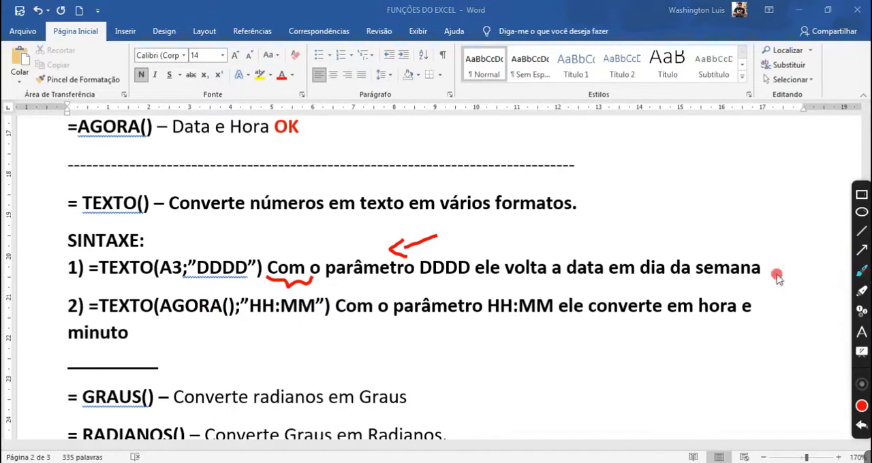
scroll(247, 349, "down", 2)
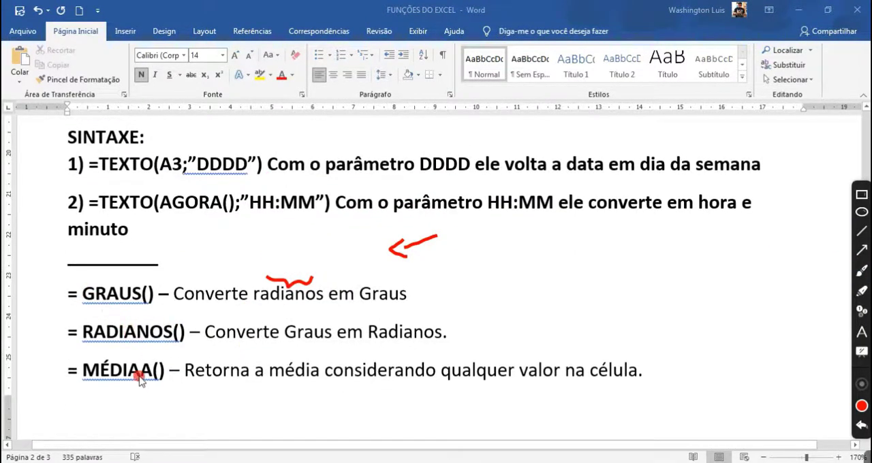
scroll(138, 381, "down", 8)
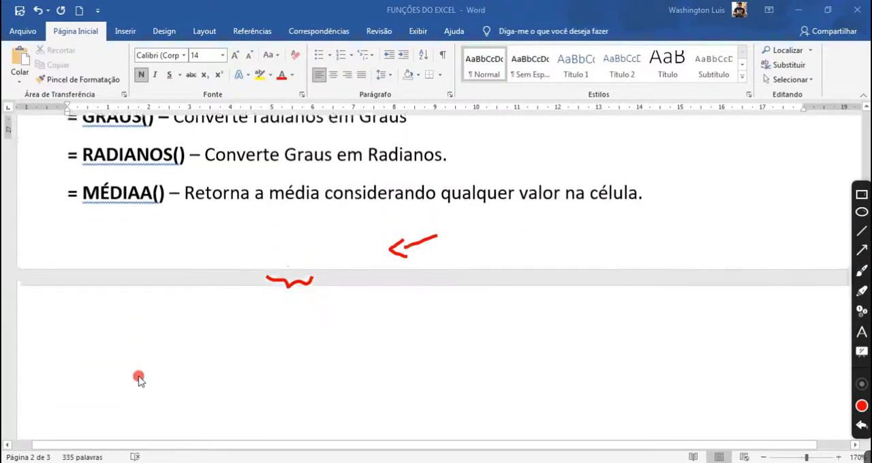
scroll(138, 380, "up", 1)
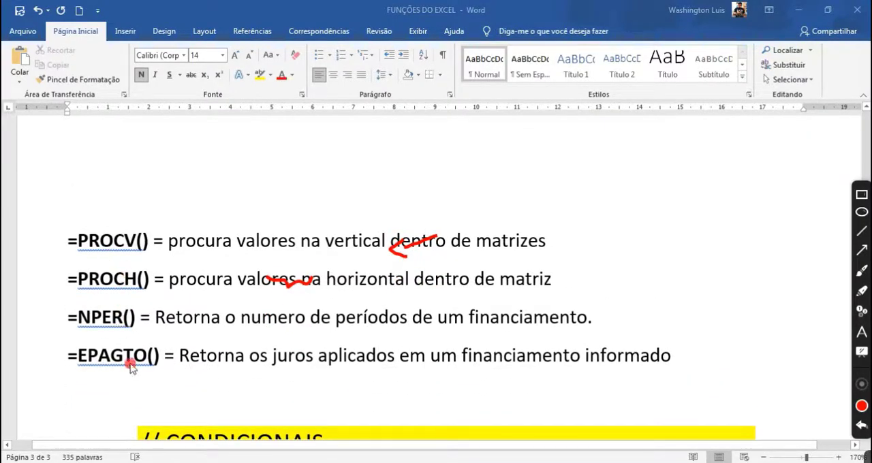
scroll(131, 368, "up", 10)
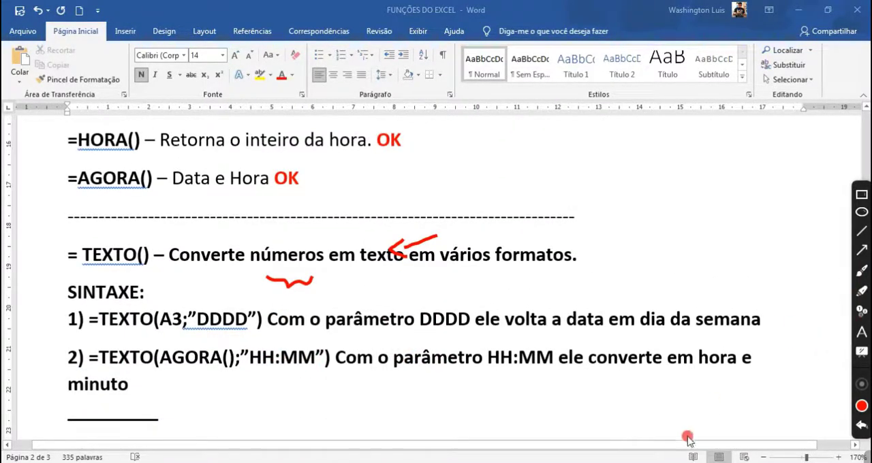
left_click(655, 462)
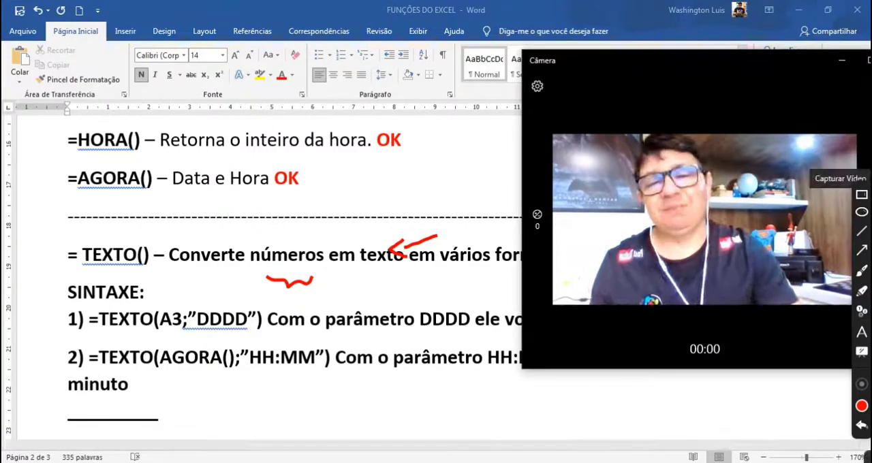